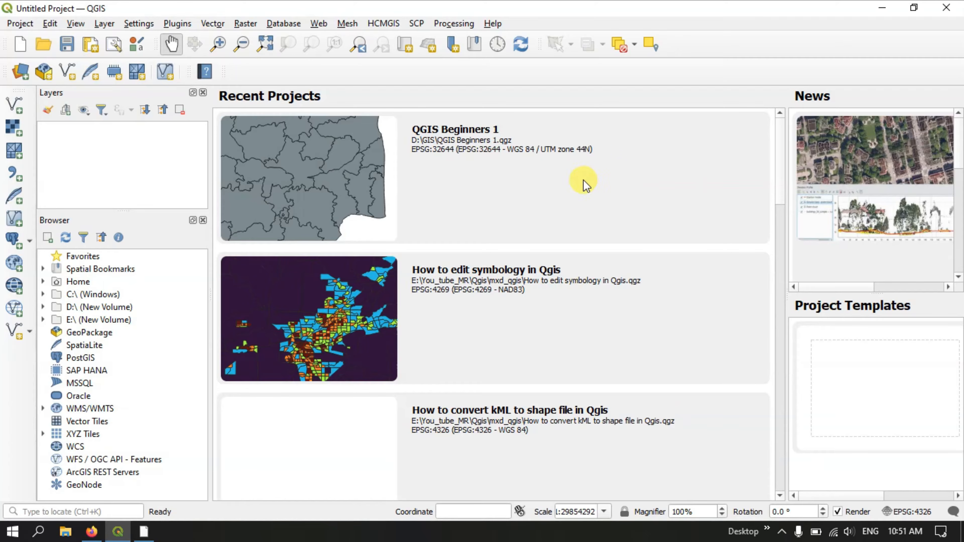
# Open the recent project QGIS Beginners 1, and hide and re-show its UGGCC and TN_Districts layers.
pyautogui.doubleClick(583, 179)
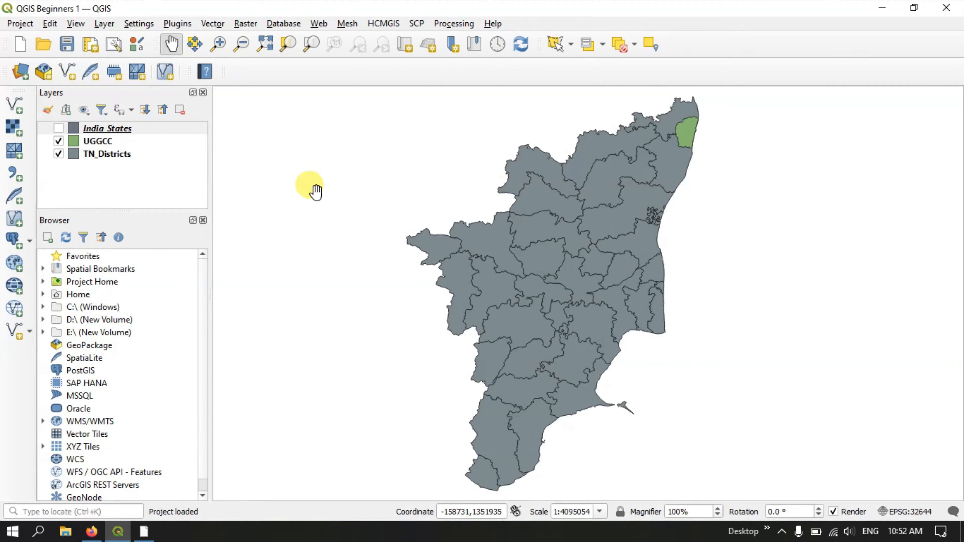
pyautogui.click(58, 141)
pyautogui.click(58, 154)
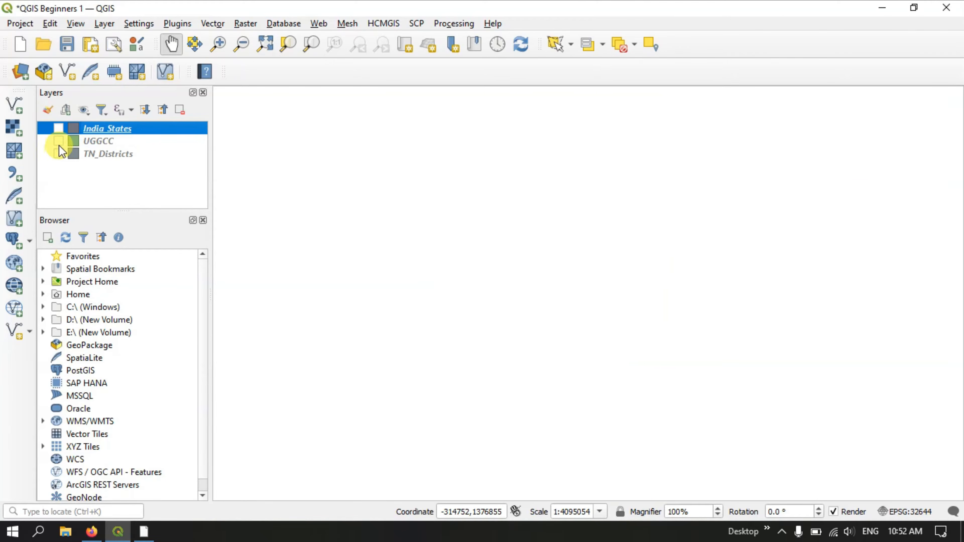
pyautogui.click(58, 141)
pyautogui.click(58, 155)
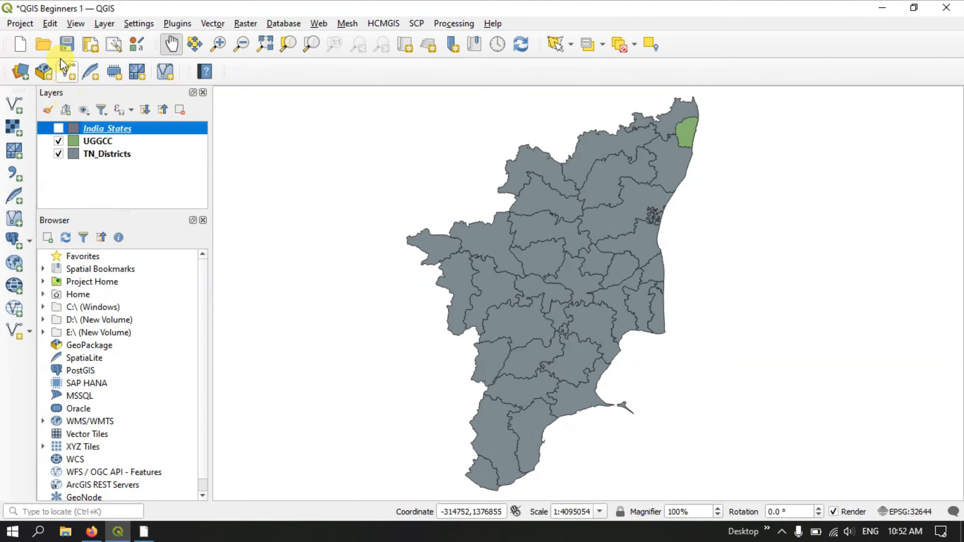
# Display the Layer Order panel and the Processing Toolbox panel, and activate the toolbox's search field.
pyautogui.click(71, 24)
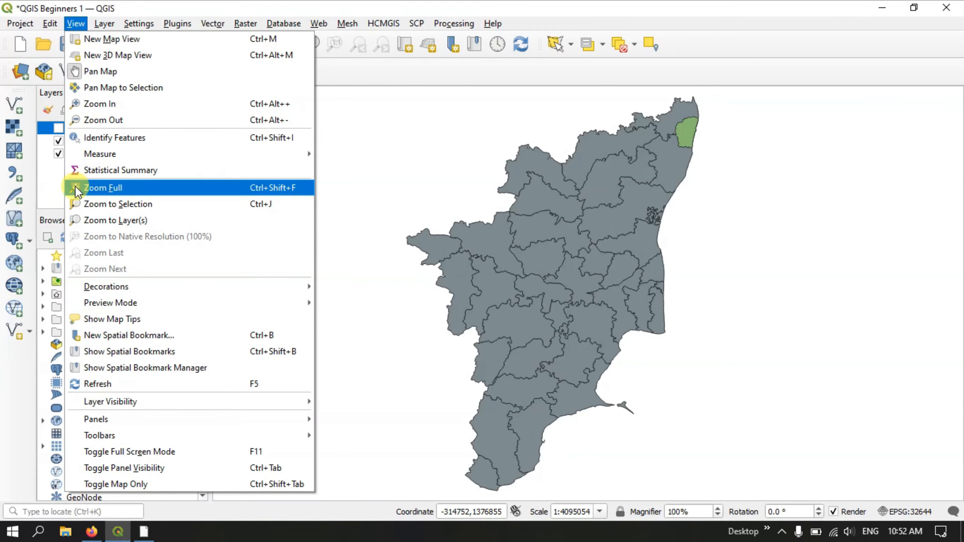
pyautogui.moveTo(95, 419)
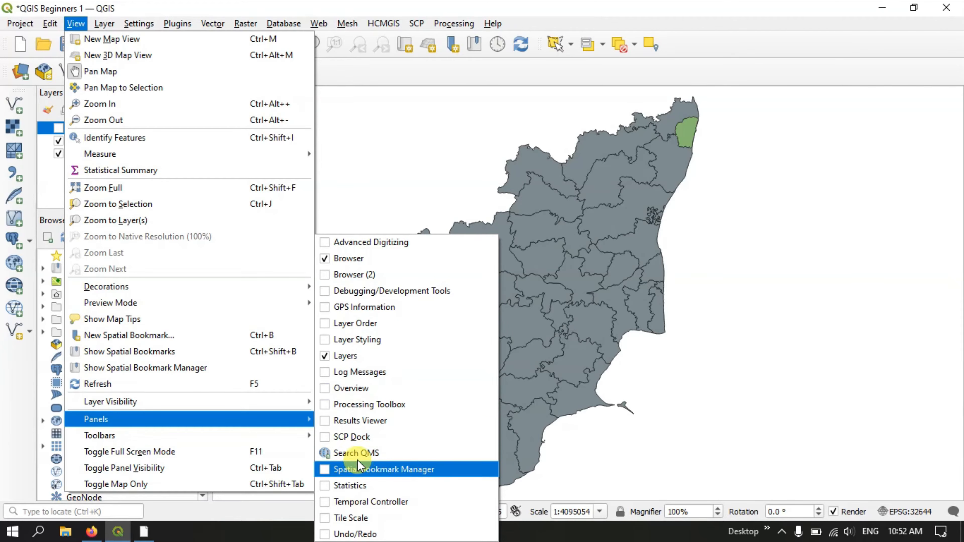
pyautogui.click(327, 326)
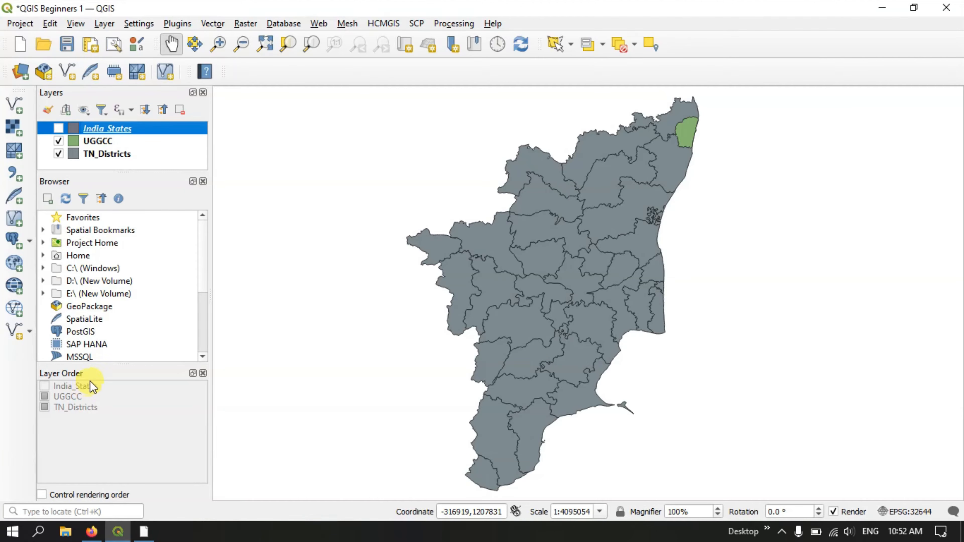
pyautogui.click(75, 23)
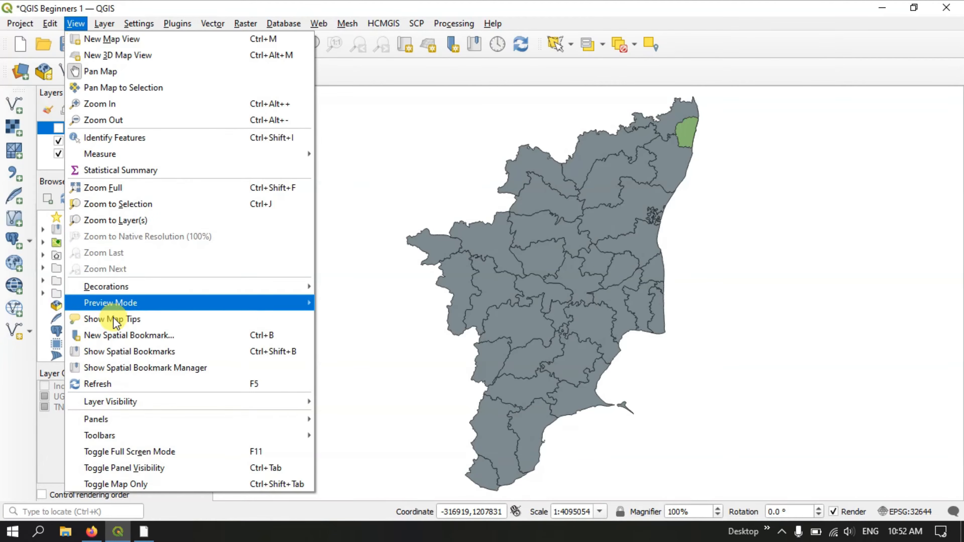
pyautogui.moveTo(127, 424)
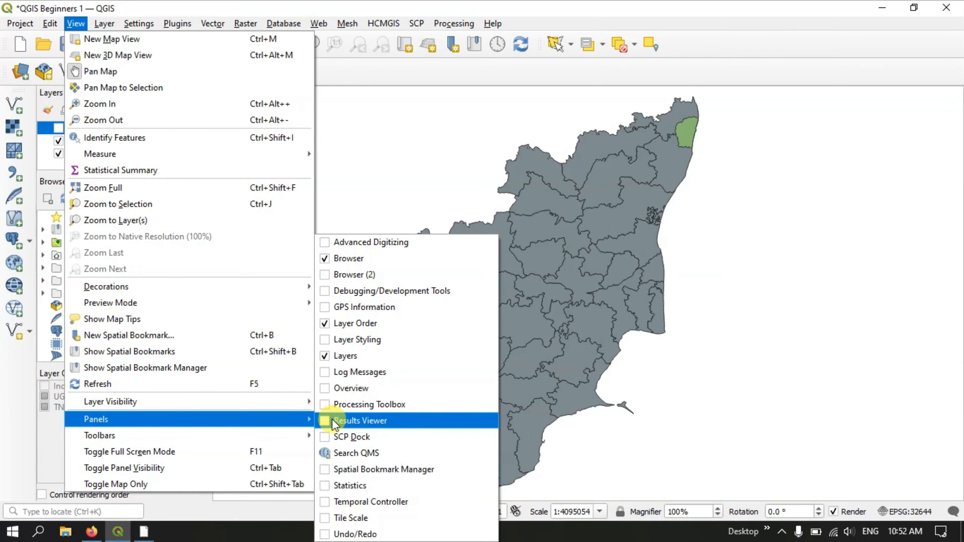
pyautogui.click(326, 404)
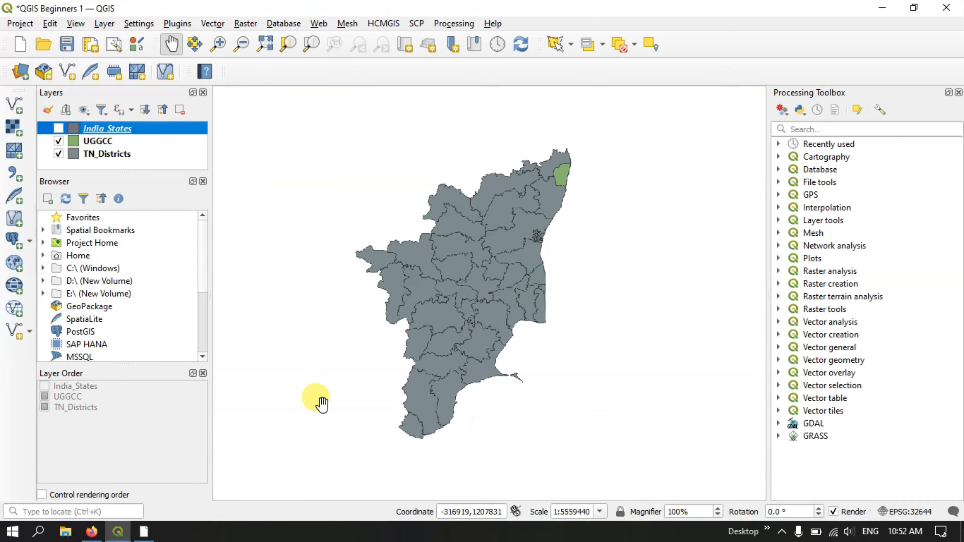
pyautogui.click(831, 128)
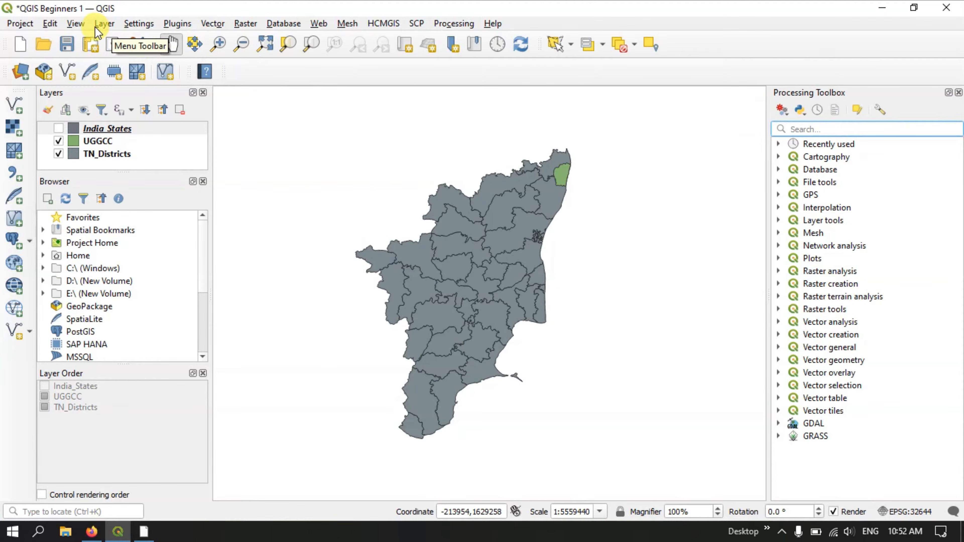
# Display the Statistics panel and close the Layer Order panel.
pyautogui.click(82, 24)
pyautogui.moveTo(133, 419)
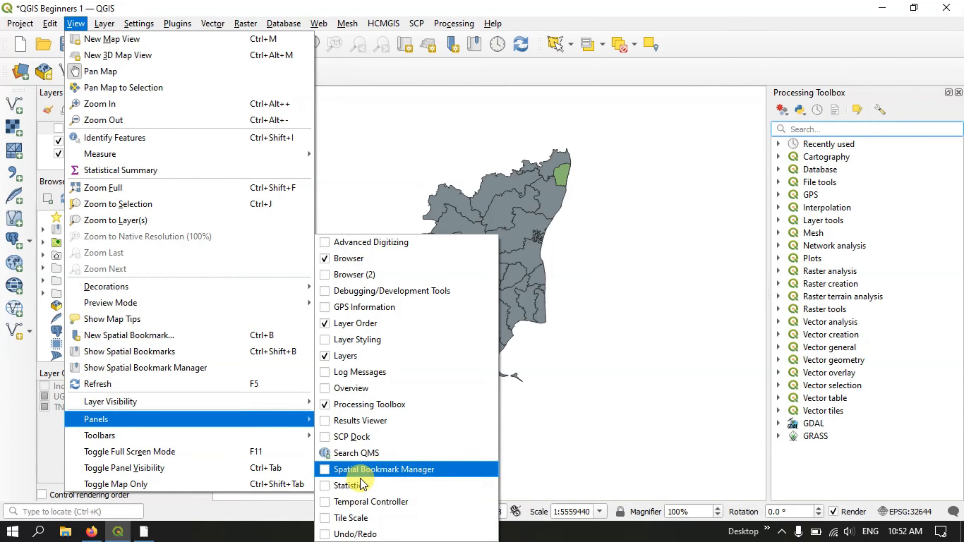
pyautogui.click(326, 488)
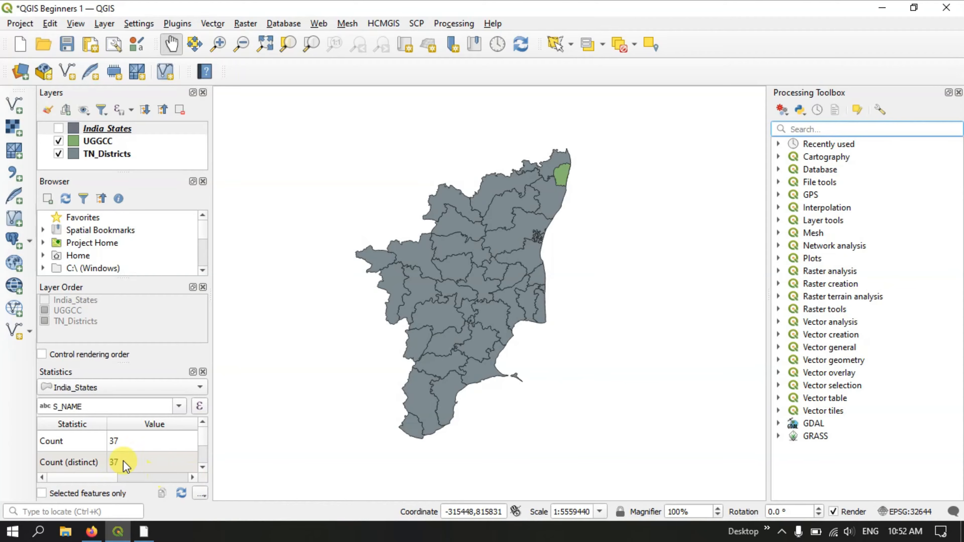
pyautogui.click(203, 287)
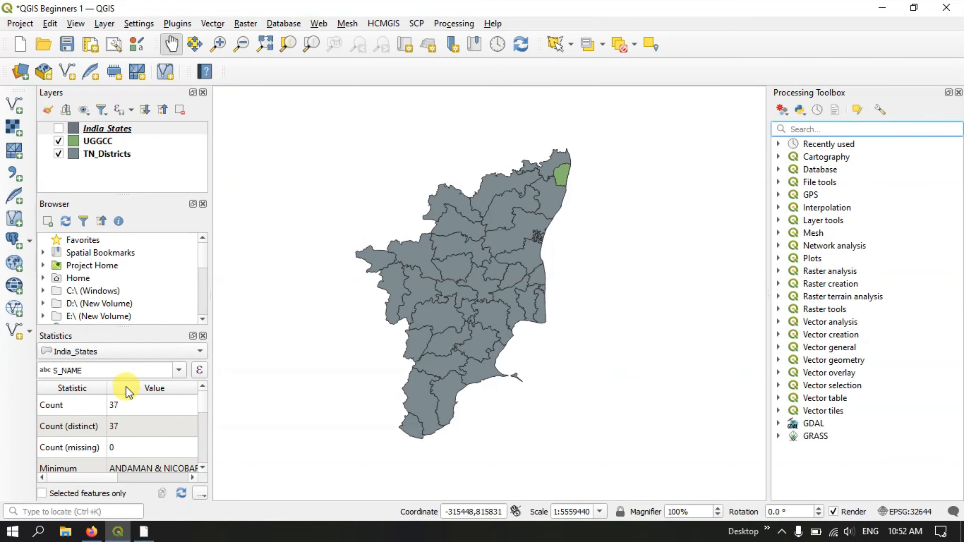
# Review the S_NAME statistics of India_States, and switch the statistics layer to TN_Districts, UGGCC and back to India_States.
pyautogui.scroll(-2, 104, 440)
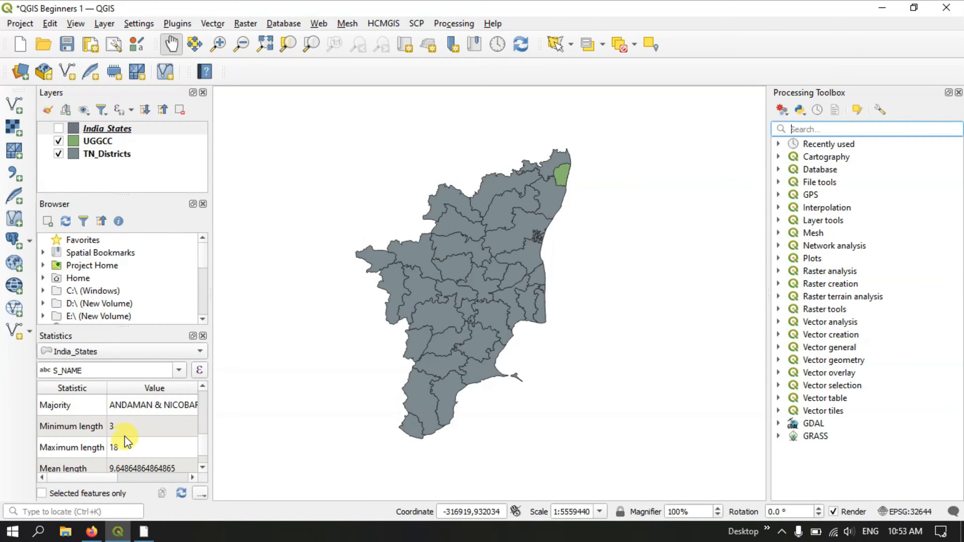
pyautogui.scroll(2, 125, 437)
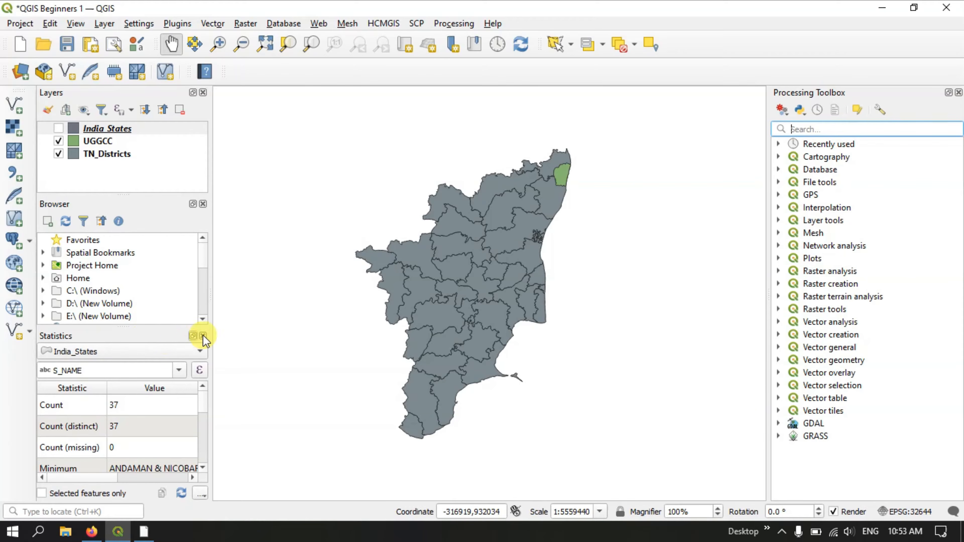
pyautogui.click(179, 351)
pyautogui.click(153, 367)
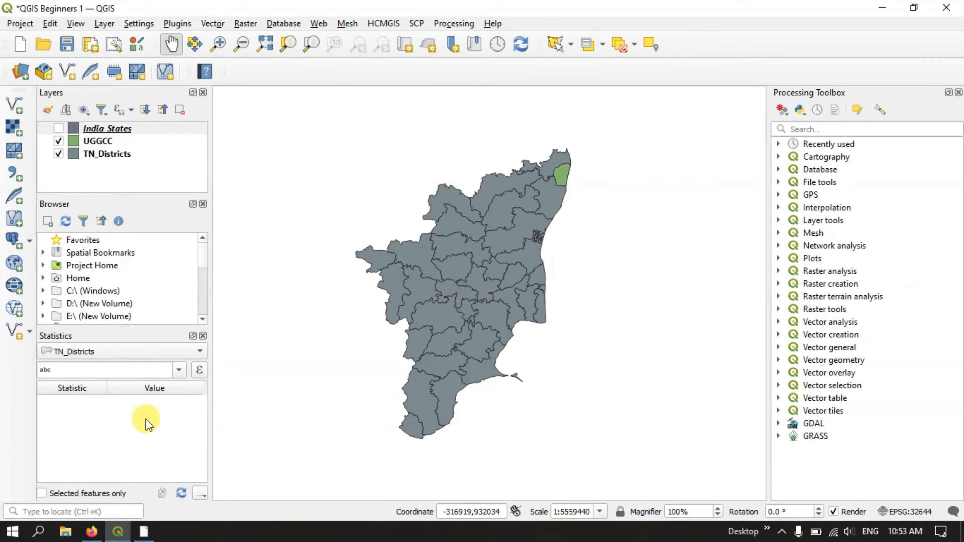
pyautogui.click(131, 353)
pyautogui.click(124, 365)
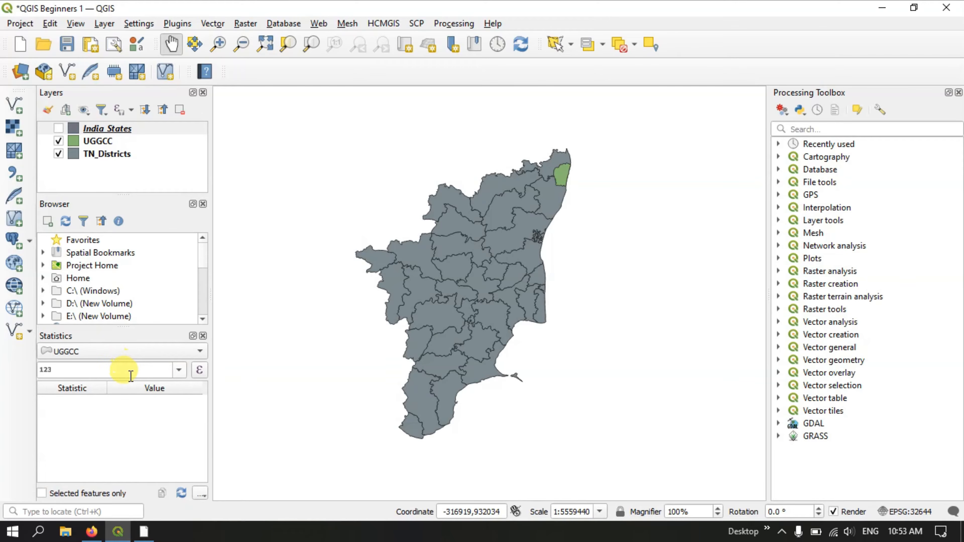
pyautogui.click(125, 352)
pyautogui.click(117, 320)
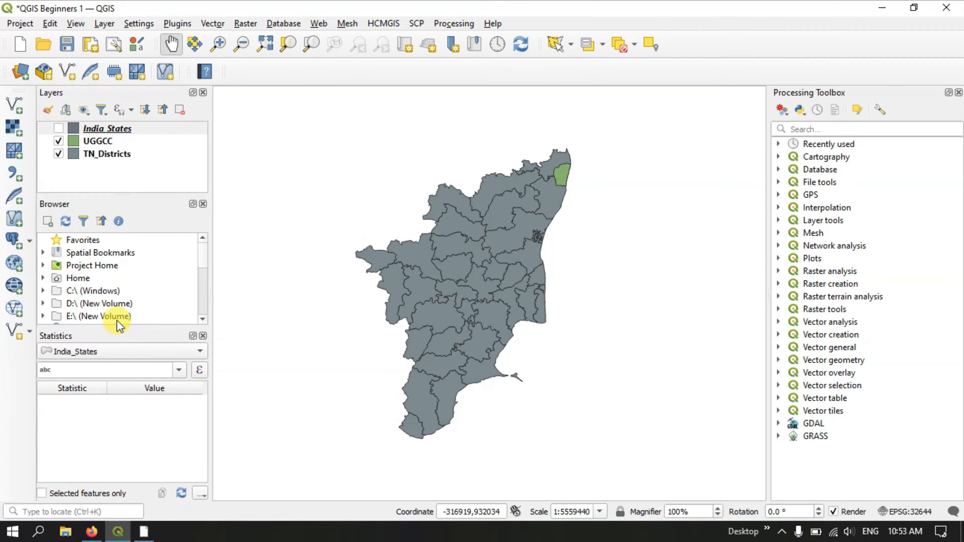
# Display the Layer Styling panel and bring it in front of the Processing Toolbox.
pyautogui.click(76, 23)
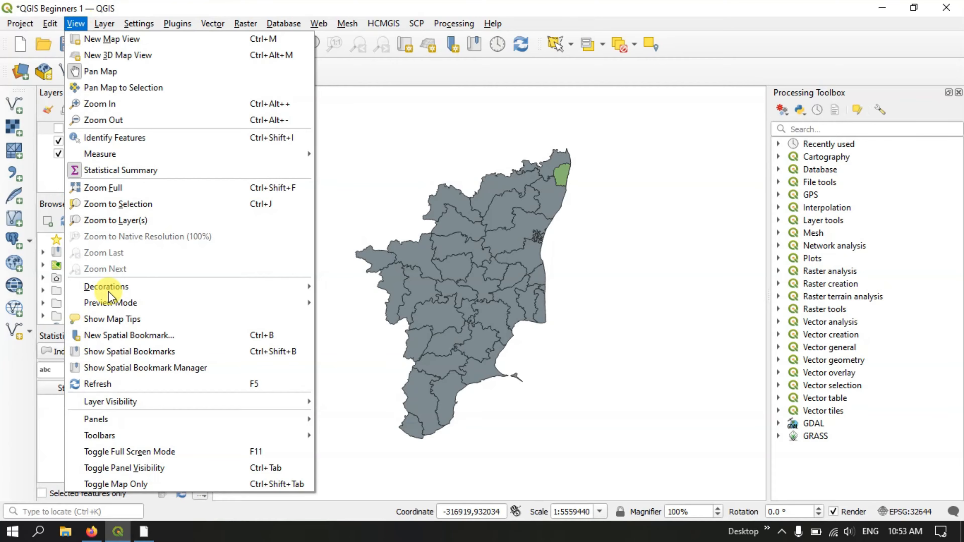
pyautogui.moveTo(204, 420)
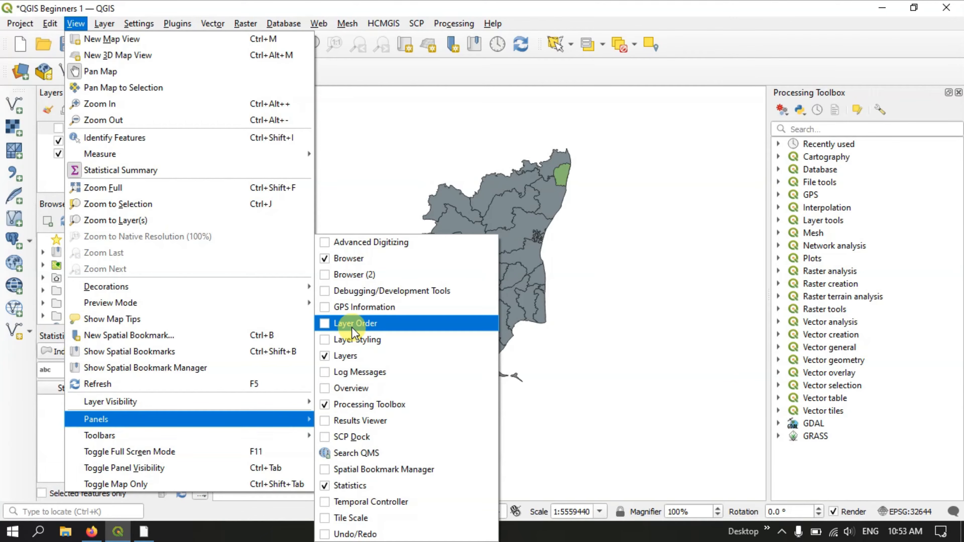
pyautogui.click(324, 343)
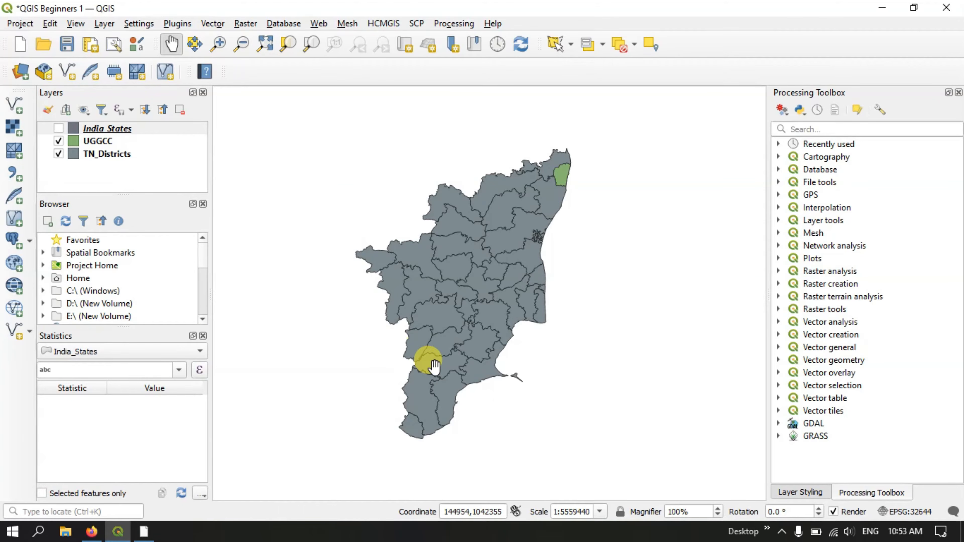
pyautogui.click(799, 493)
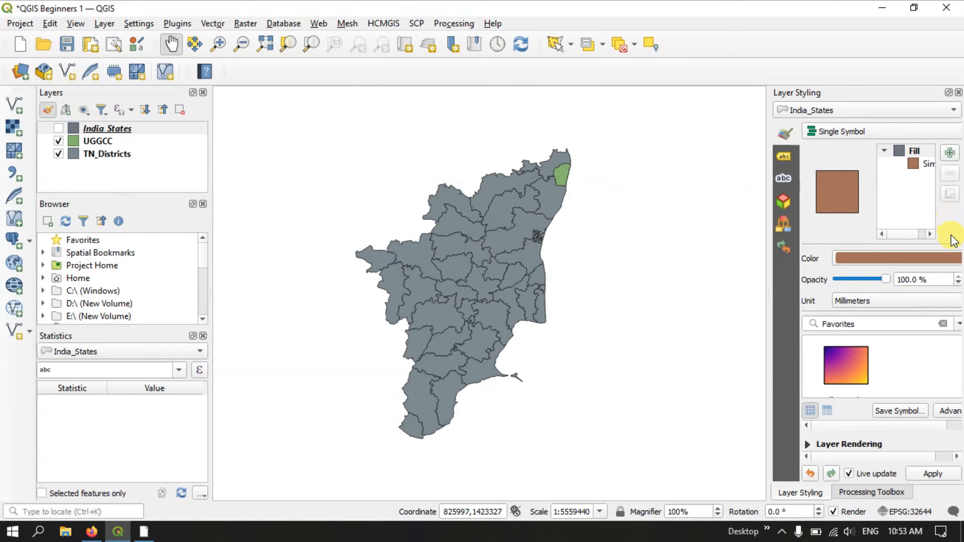
# Look at the fill colour selector for the India_States layer, and return to the Processing Toolbox.
pyautogui.click(922, 258)
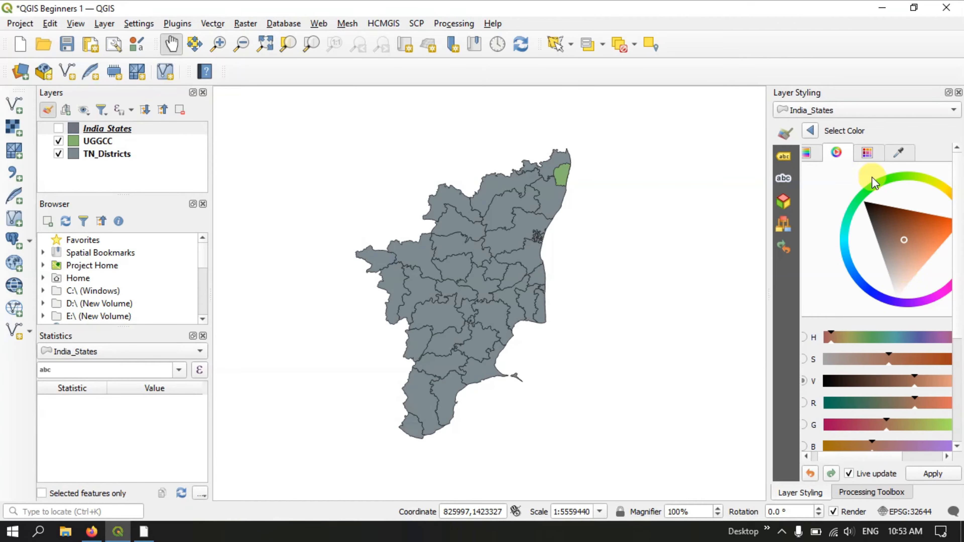
pyautogui.click(812, 131)
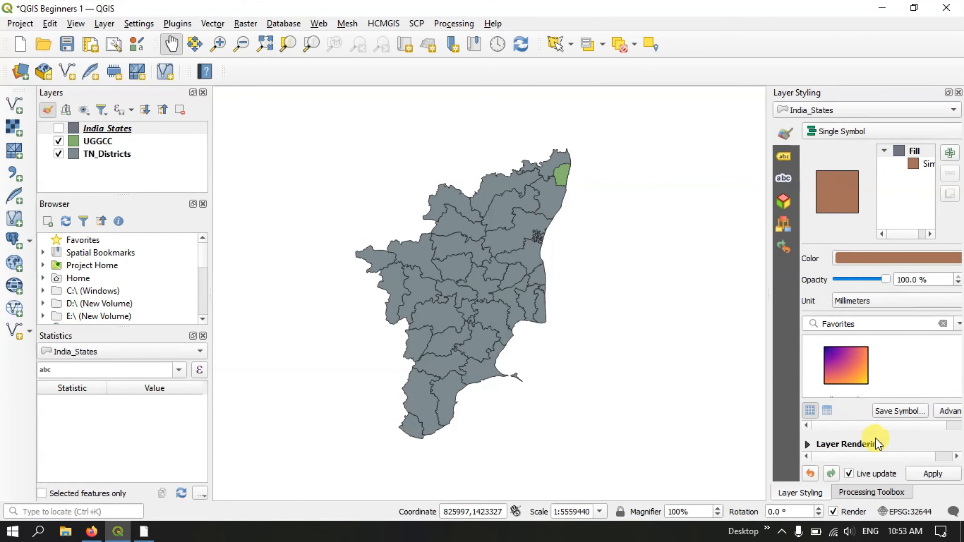
pyautogui.click(874, 492)
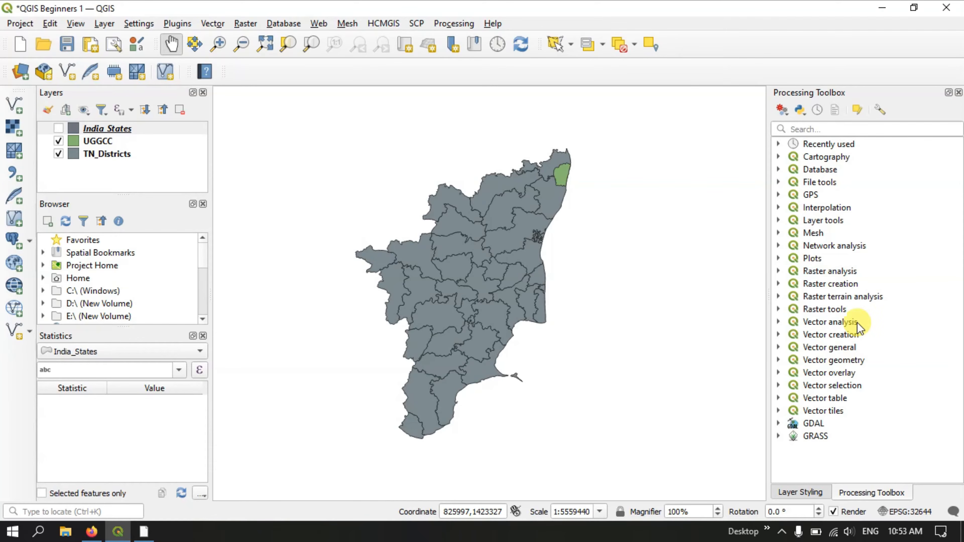
# Float the Processing Toolbox over the map, and undock Layer Styling and dock it above the map canvas.
pyautogui.click(949, 93)
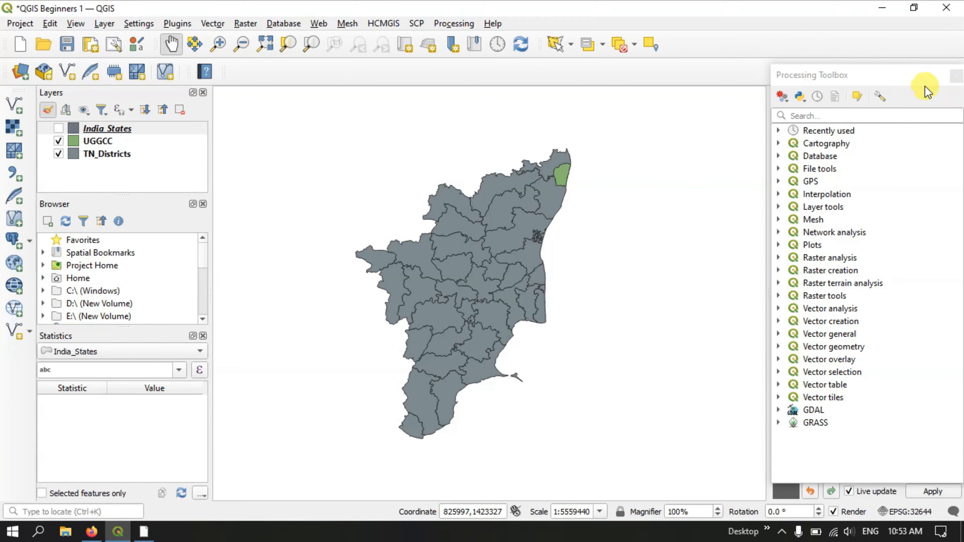
pyautogui.moveTo(915, 75); pyautogui.dragTo(651, 93)
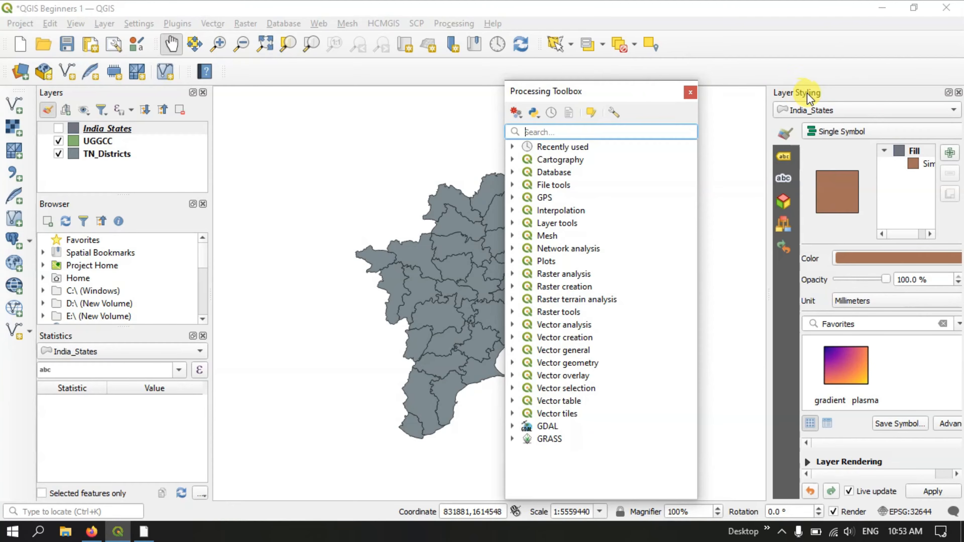
pyautogui.click(949, 92)
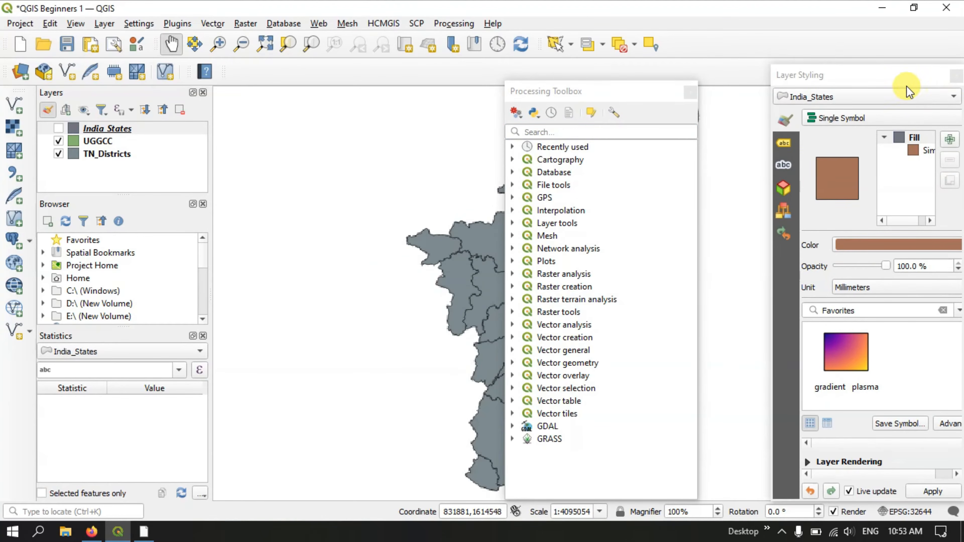
pyautogui.moveTo(899, 91)
pyautogui.mouseDown()
pyautogui.moveTo(583, 111)
pyautogui.moveTo(905, 104)
pyautogui.moveTo(885, 101)
pyautogui.mouseUp()
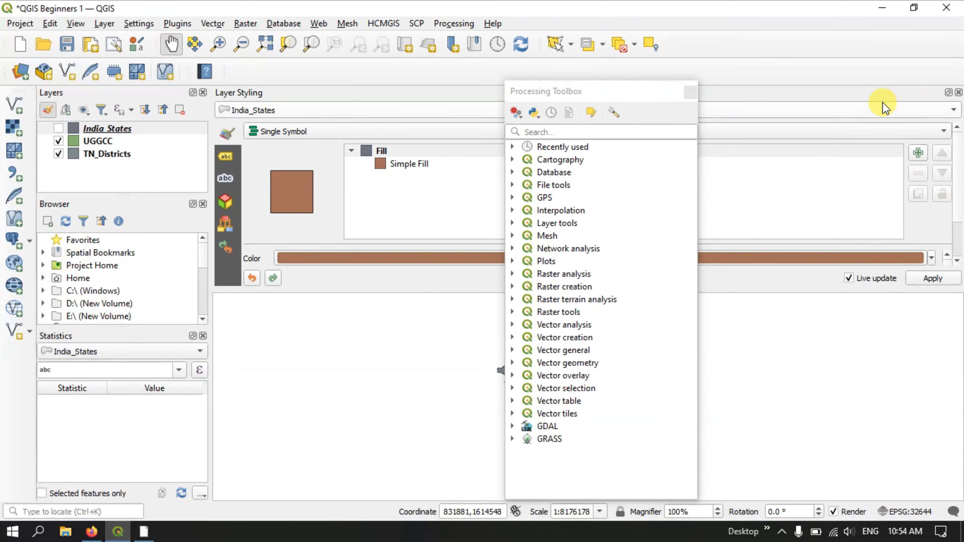
# Undock the Layer Styling panel from above the map and dock it as a tab with the Layers panel.
pyautogui.click(949, 93)
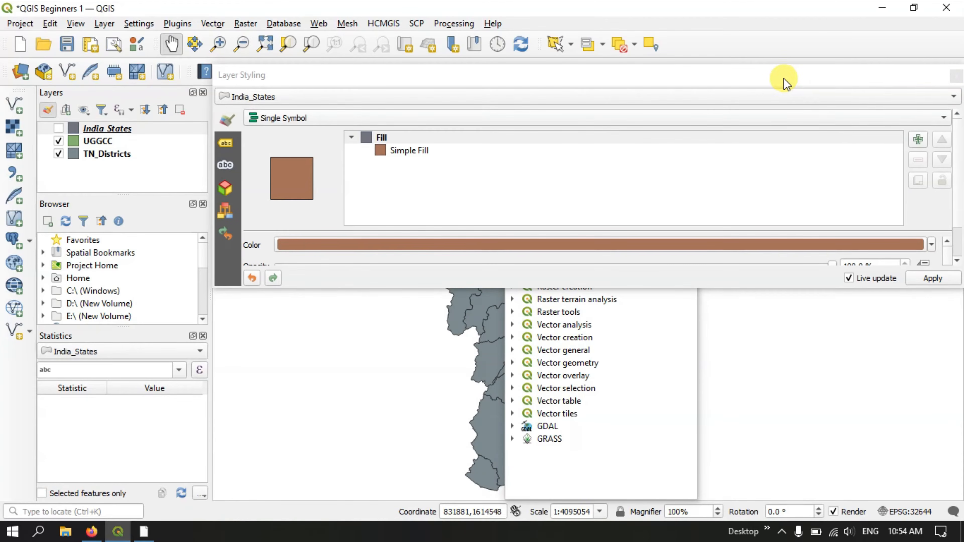
pyautogui.moveTo(781, 80); pyautogui.dragTo(57, 154)
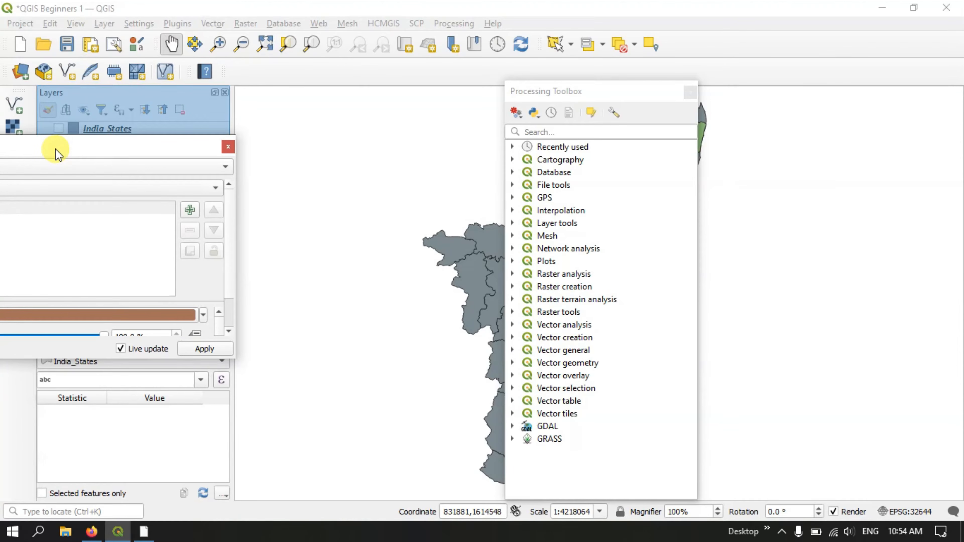
pyautogui.moveTo(55, 152); pyautogui.dragTo(51, 129)
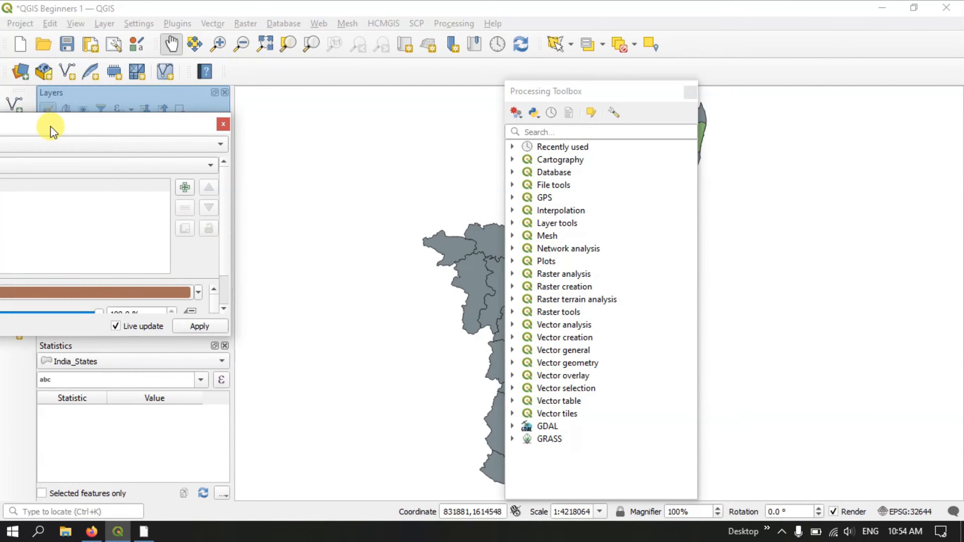
pyautogui.moveTo(52, 131); pyautogui.dragTo(71, 119)
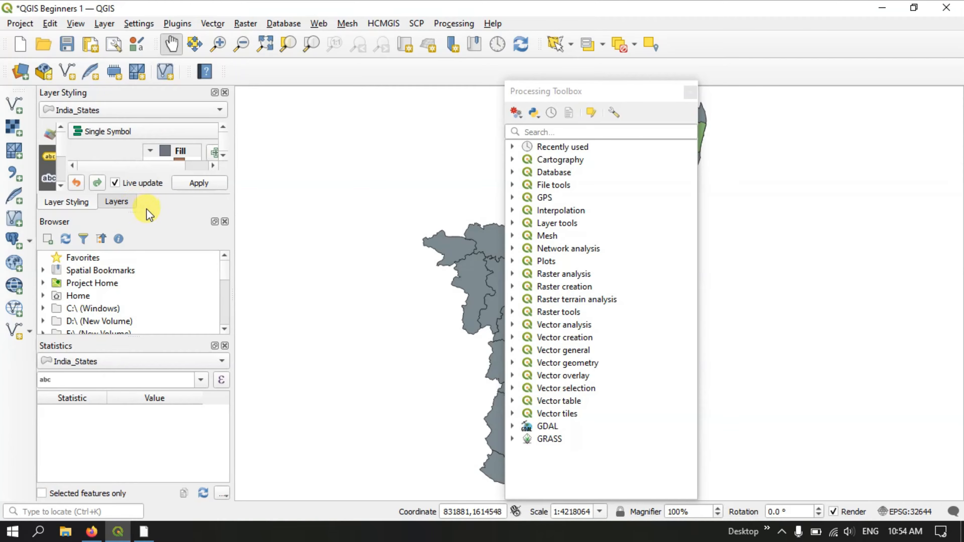
# Enlarge the dock area shared by Layers and Layer Styling vertically, and close the Layer Styling panel.
pyautogui.moveTo(146, 210); pyautogui.dragTo(167, 258)
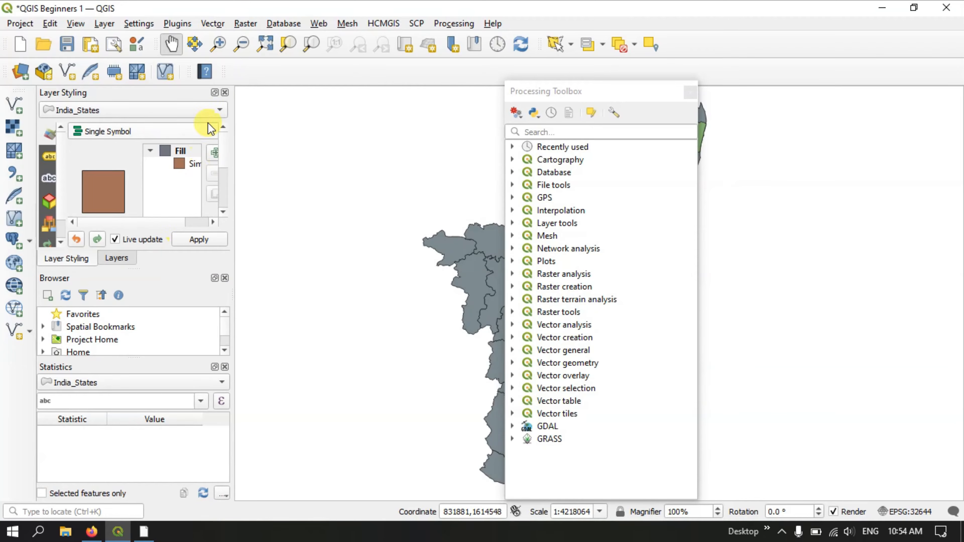
pyautogui.click(226, 92)
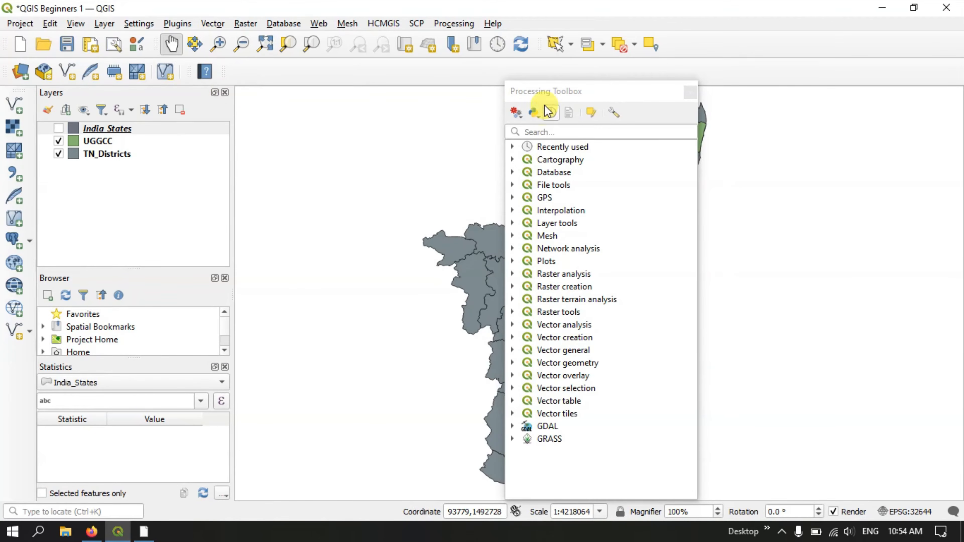
# Dock the Processing Toolbox below the map canvas, and undock it and dock it on the map's right side.
pyautogui.moveTo(553, 95); pyautogui.dragTo(546, 461)
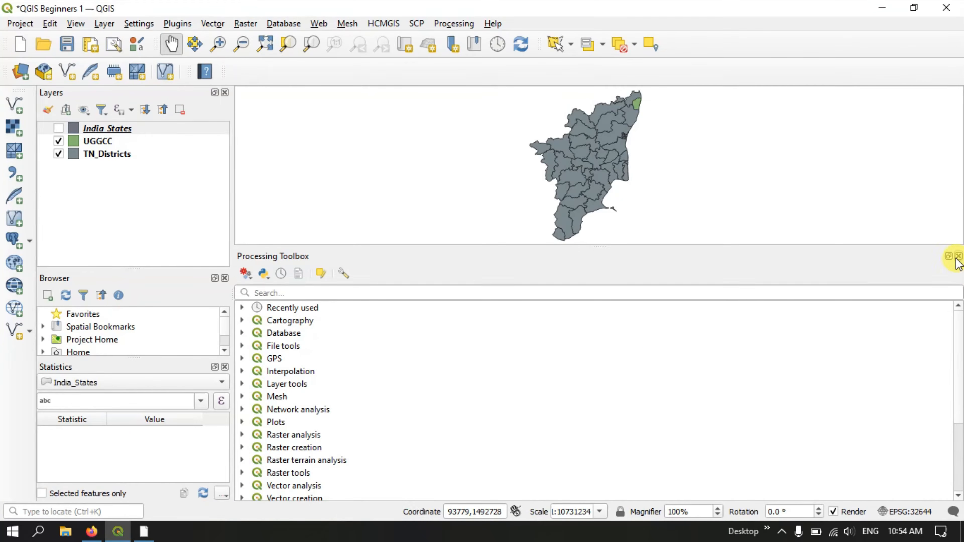
pyautogui.click(949, 256)
pyautogui.moveTo(642, 101); pyautogui.dragTo(915, 107)
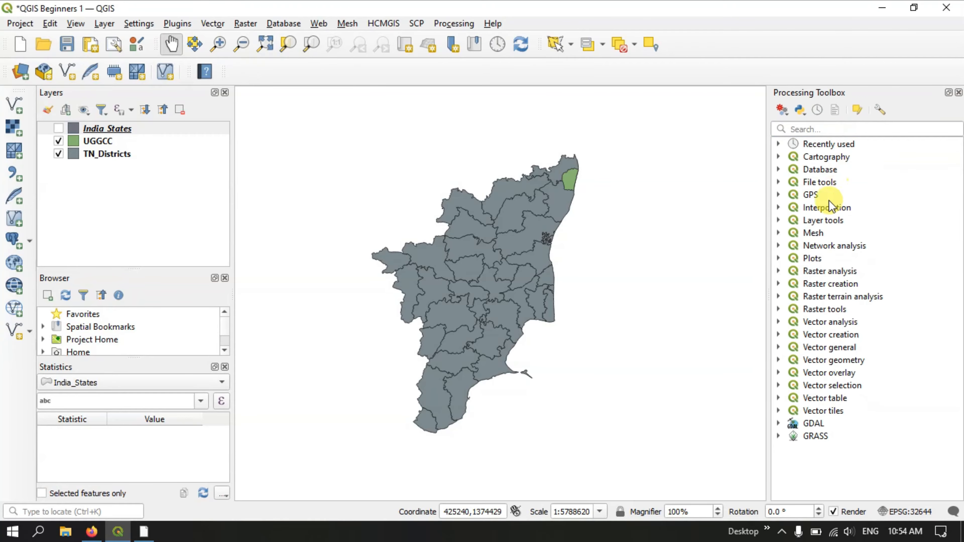
# Undock the Statistics panel from below the Browser panel and dock it beneath the Processing Toolbox.
pyautogui.click(214, 367)
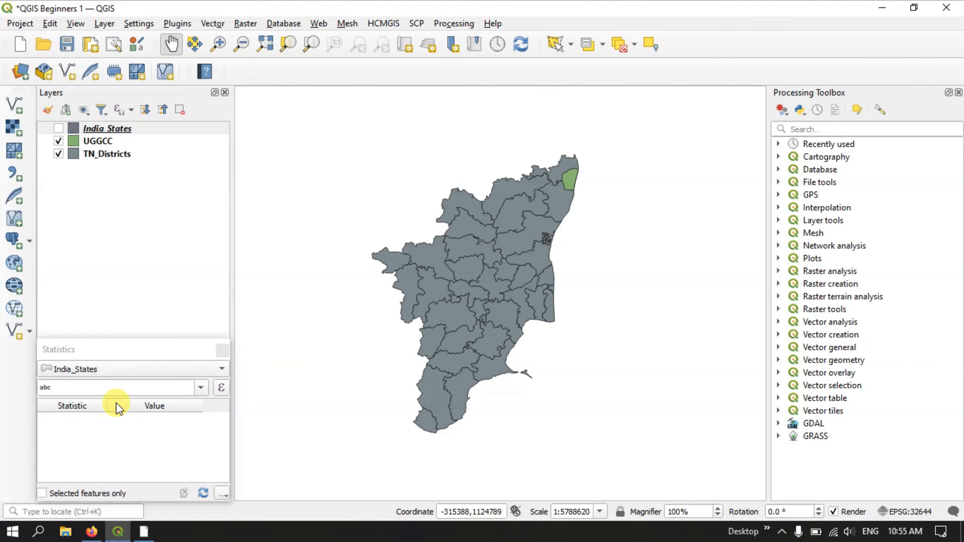
pyautogui.moveTo(140, 351); pyautogui.dragTo(874, 448)
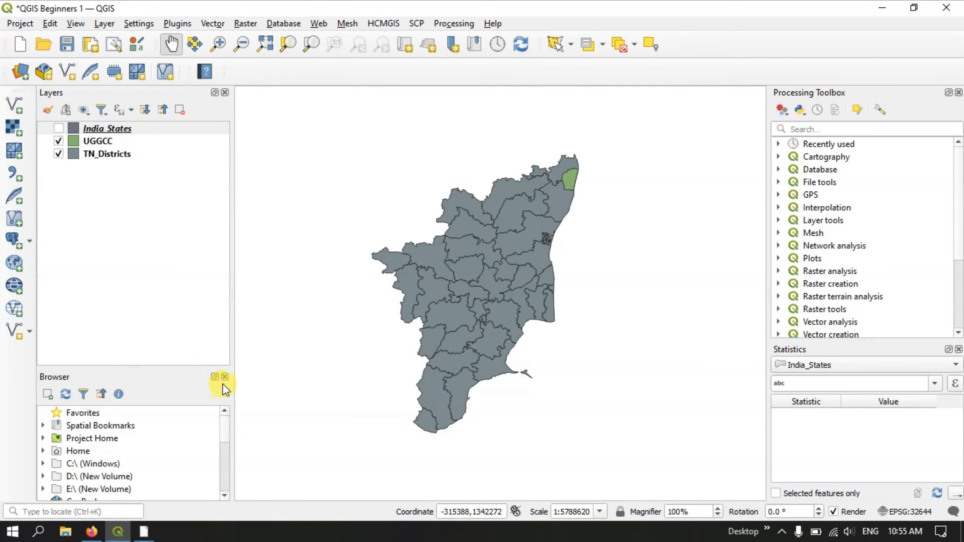
# Close the Processing Toolbox and Statistics panels, and enlarge the Browser panel upward against the Layers panel.
pyautogui.click(958, 92)
pyautogui.click(959, 92)
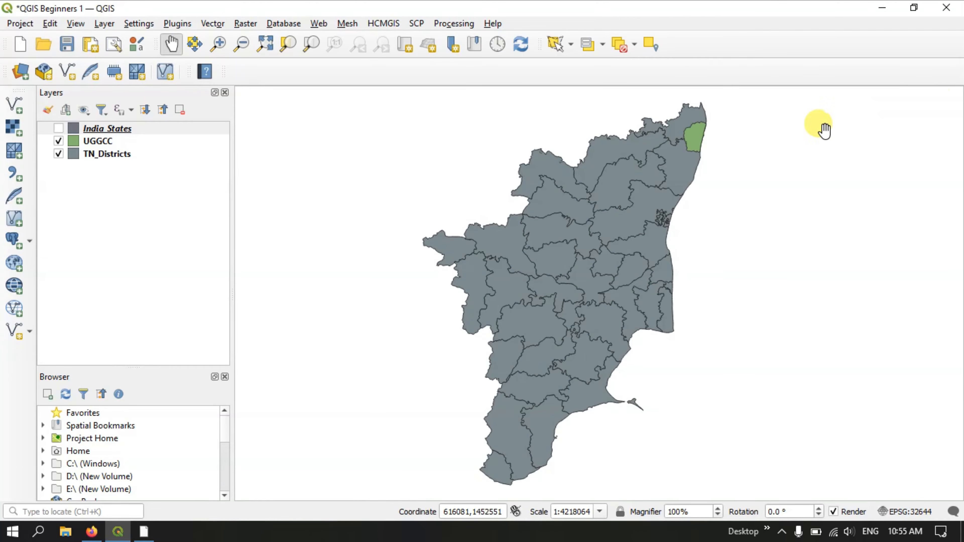
pyautogui.moveTo(77, 367); pyautogui.dragTo(106, 330)
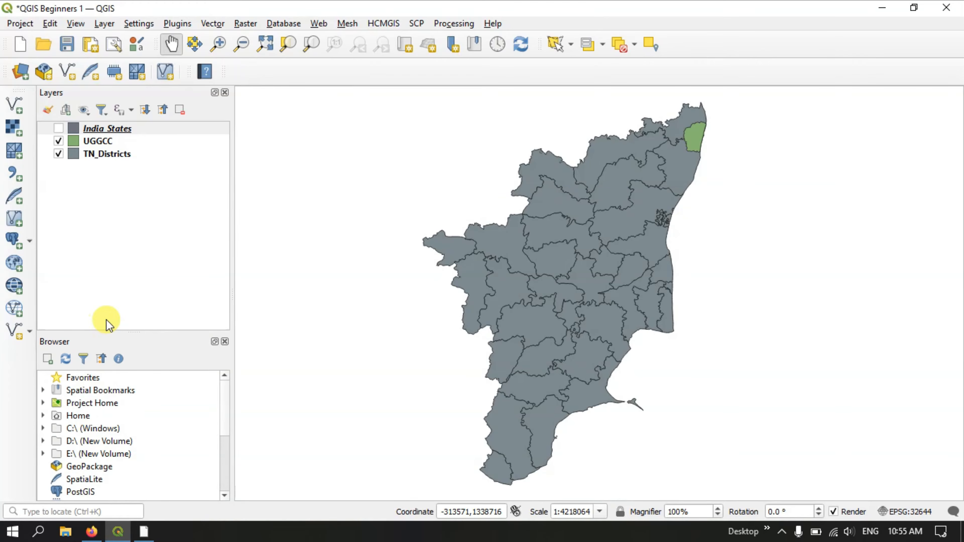
# Show the Digitizing Toolbar.
pyautogui.click(104, 23)
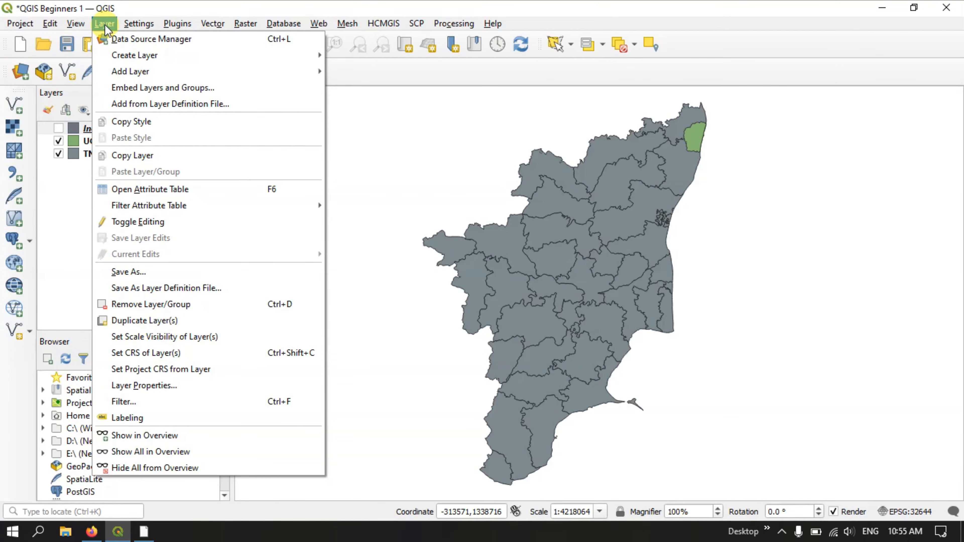
pyautogui.moveTo(78, 30)
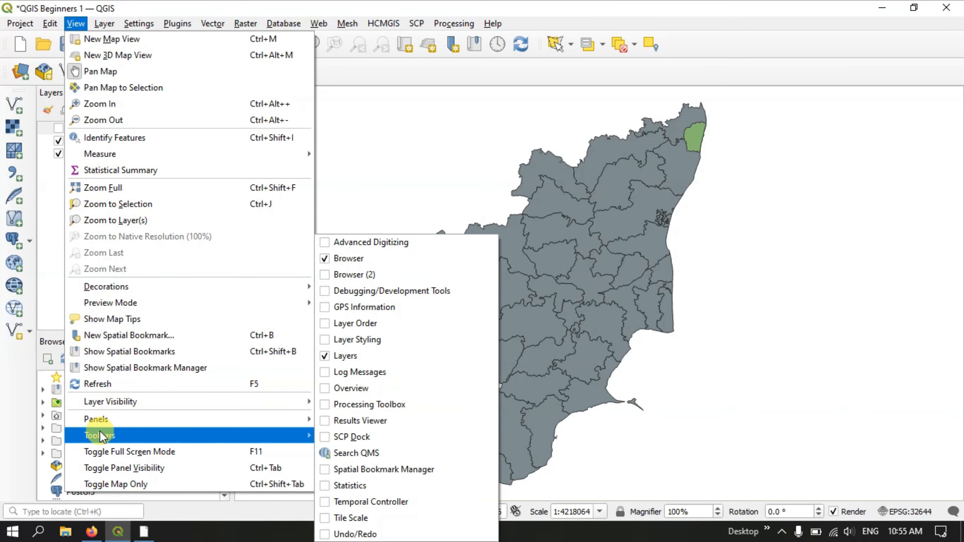
pyautogui.moveTo(99, 435)
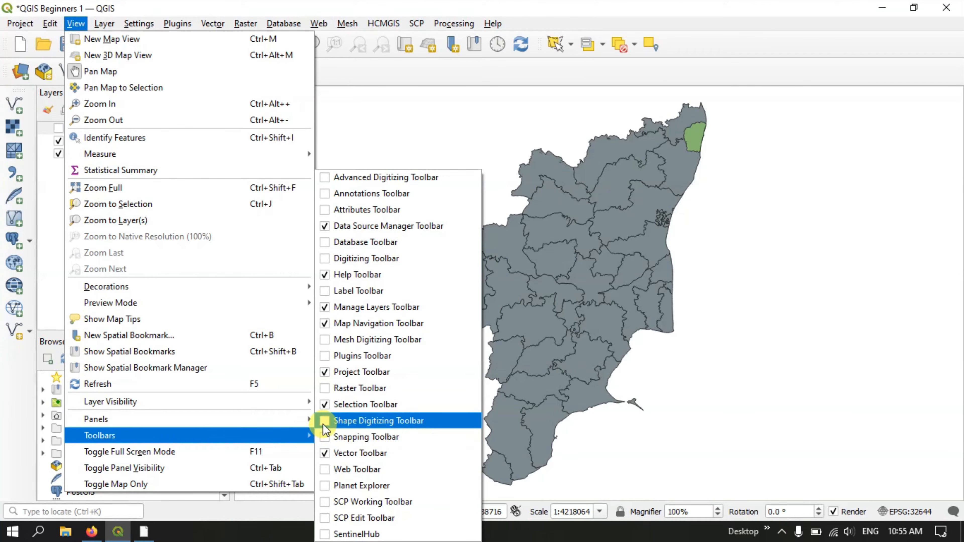
pyautogui.click(325, 260)
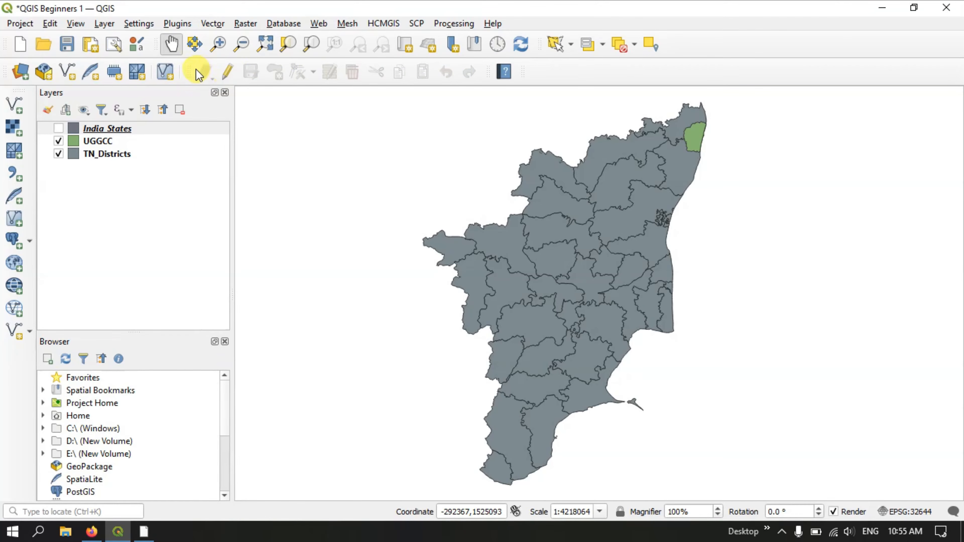
# Move the Digitizing Toolbar to its own row above the map, and return it to its place before the Help Toolbar.
pyautogui.moveTo(187, 71); pyautogui.dragTo(883, 99)
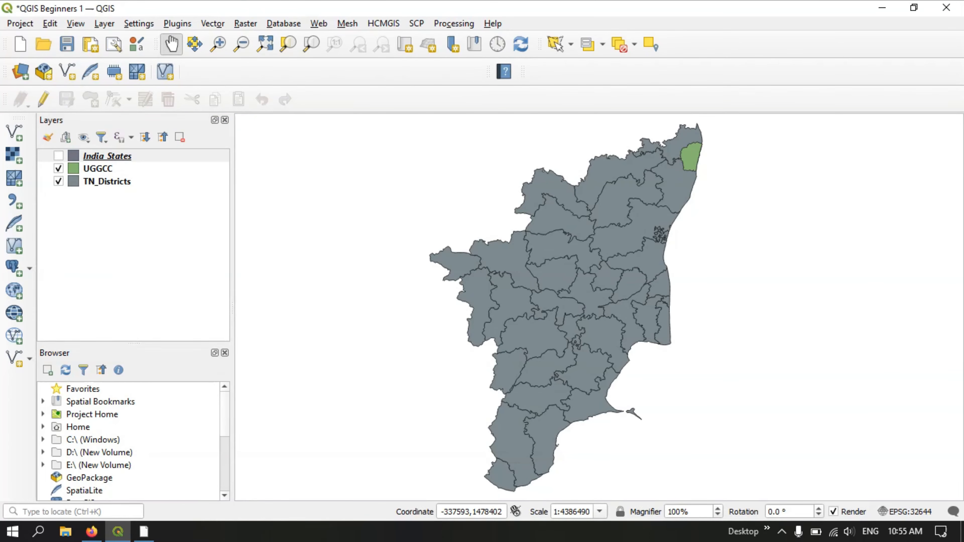
pyautogui.moveTo(4, 100); pyautogui.dragTo(205, 68)
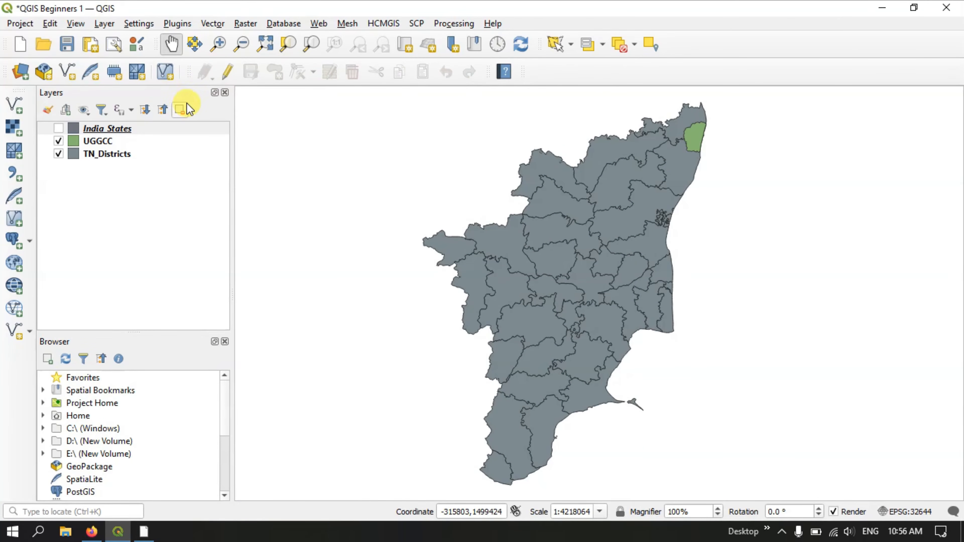
# Show the Label Toolbar and the Attributes Toolbar.
pyautogui.click(78, 24)
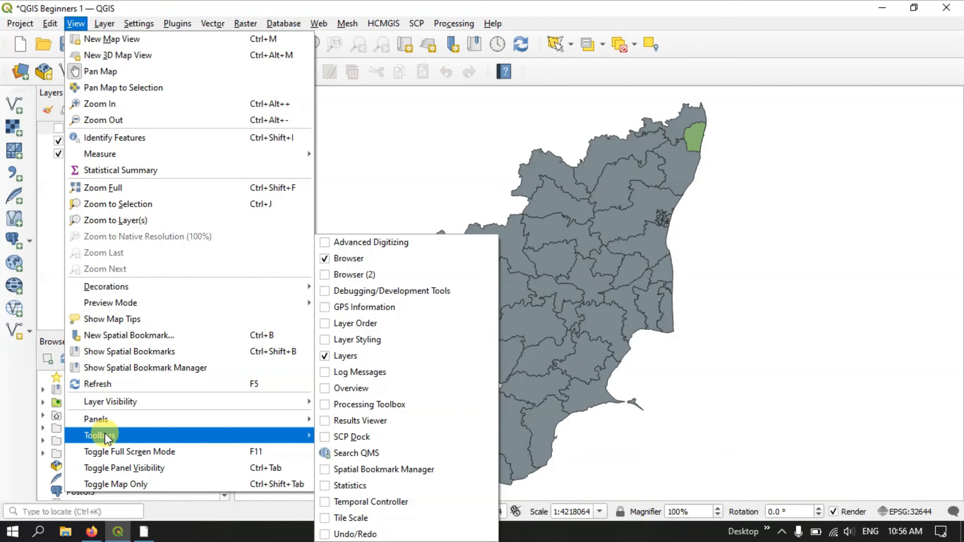
pyautogui.moveTo(279, 440)
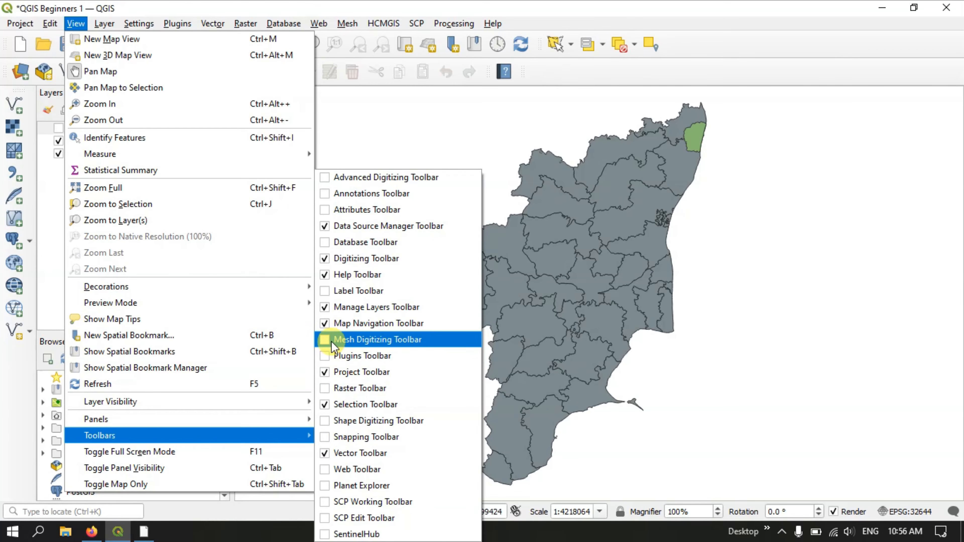
pyautogui.click(329, 290)
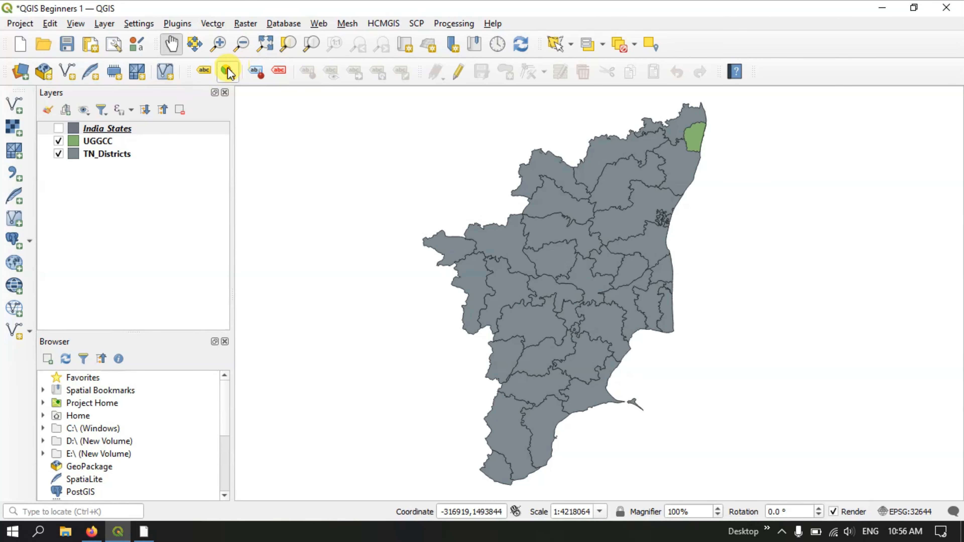
pyautogui.click(75, 24)
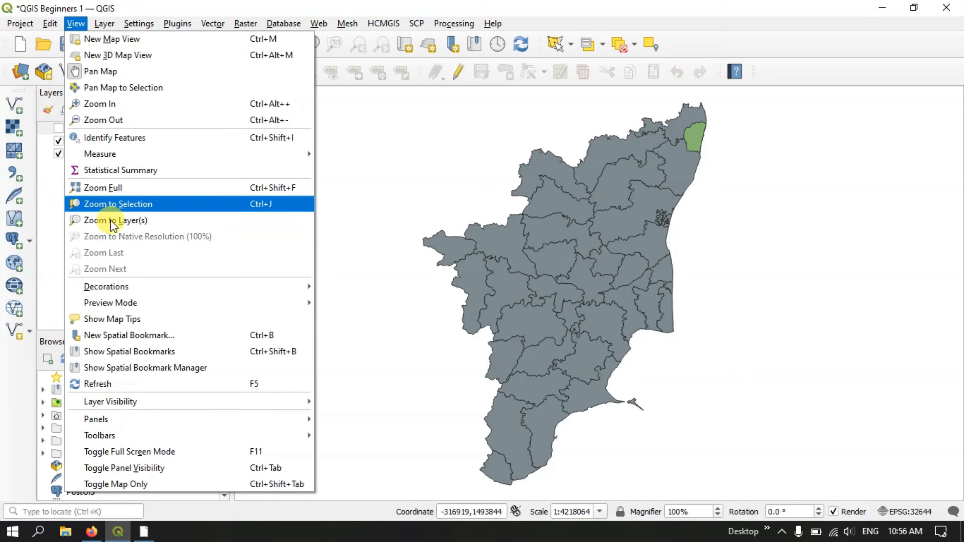
pyautogui.moveTo(118, 435)
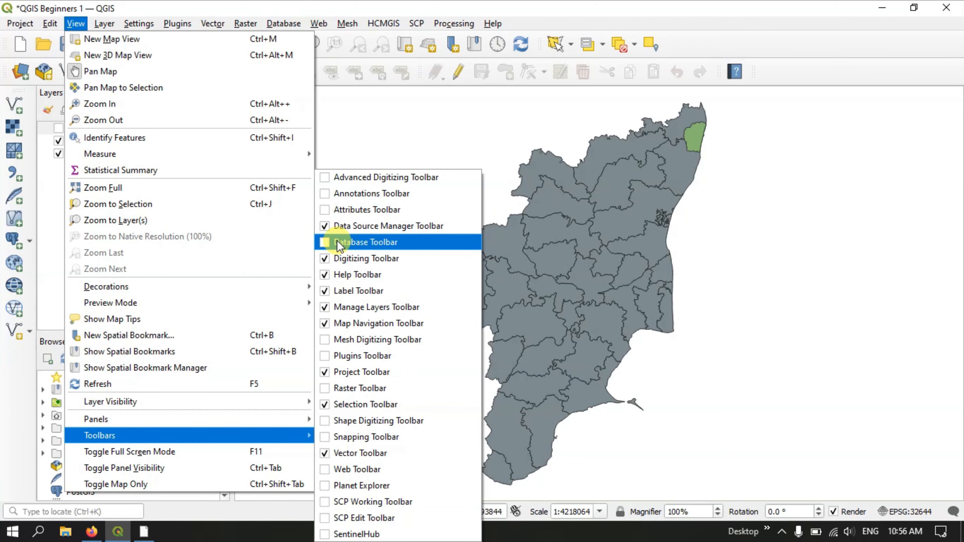
pyautogui.click(325, 209)
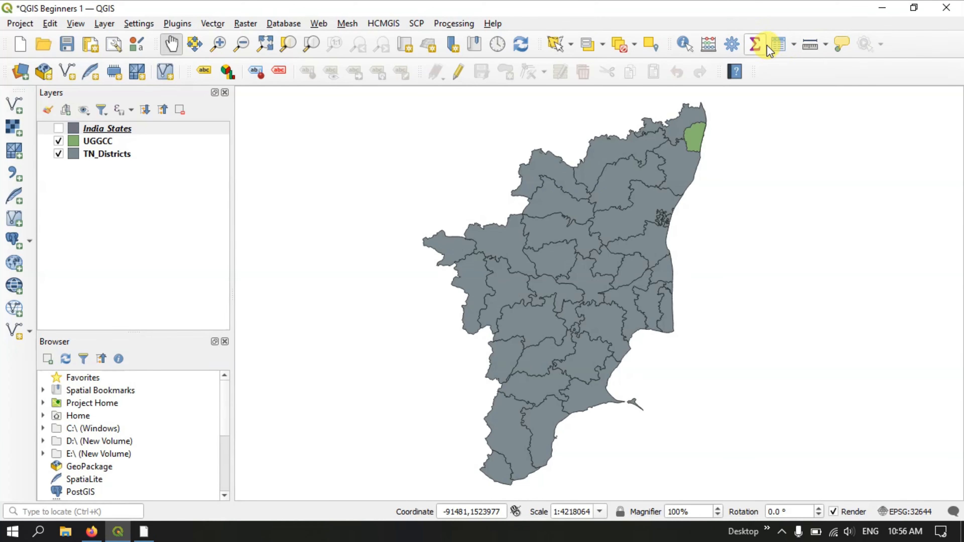
# Look at the Attributes Toolbar's options for opening the attribute table.
pyautogui.click(793, 44)
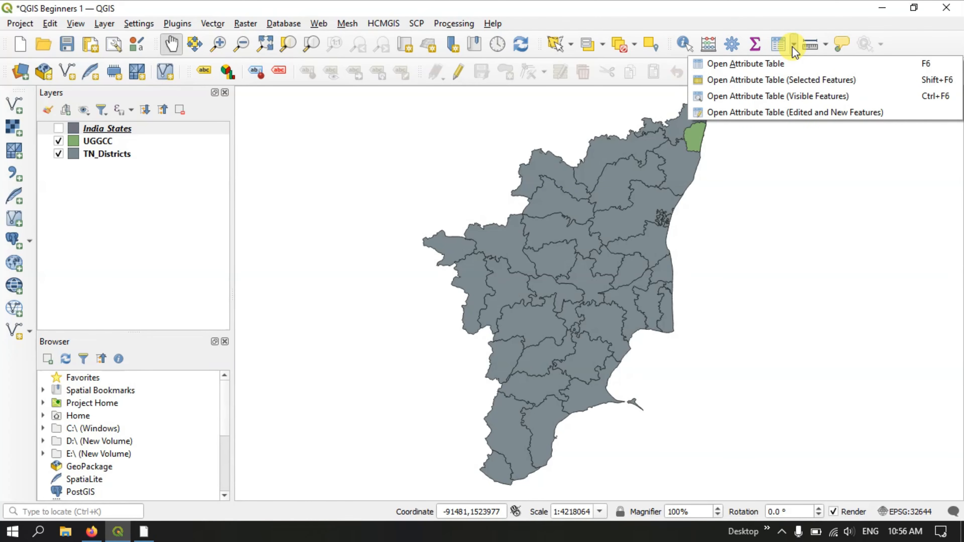
pyautogui.click(757, 63)
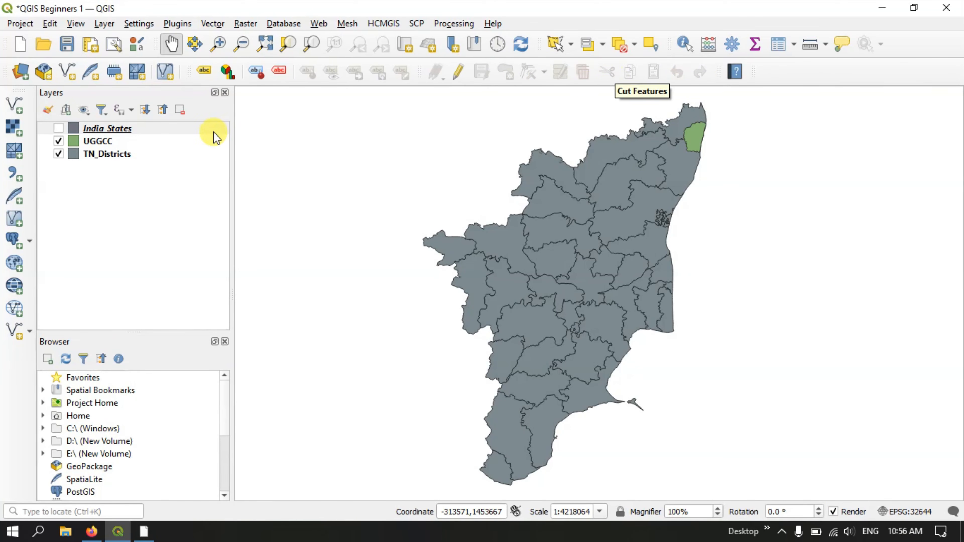
pyautogui.moveTo(213, 131)
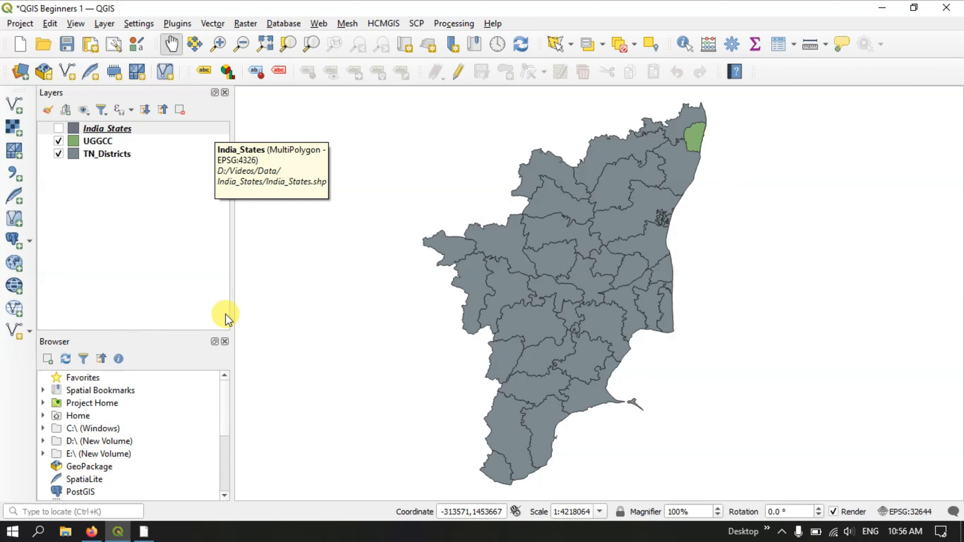